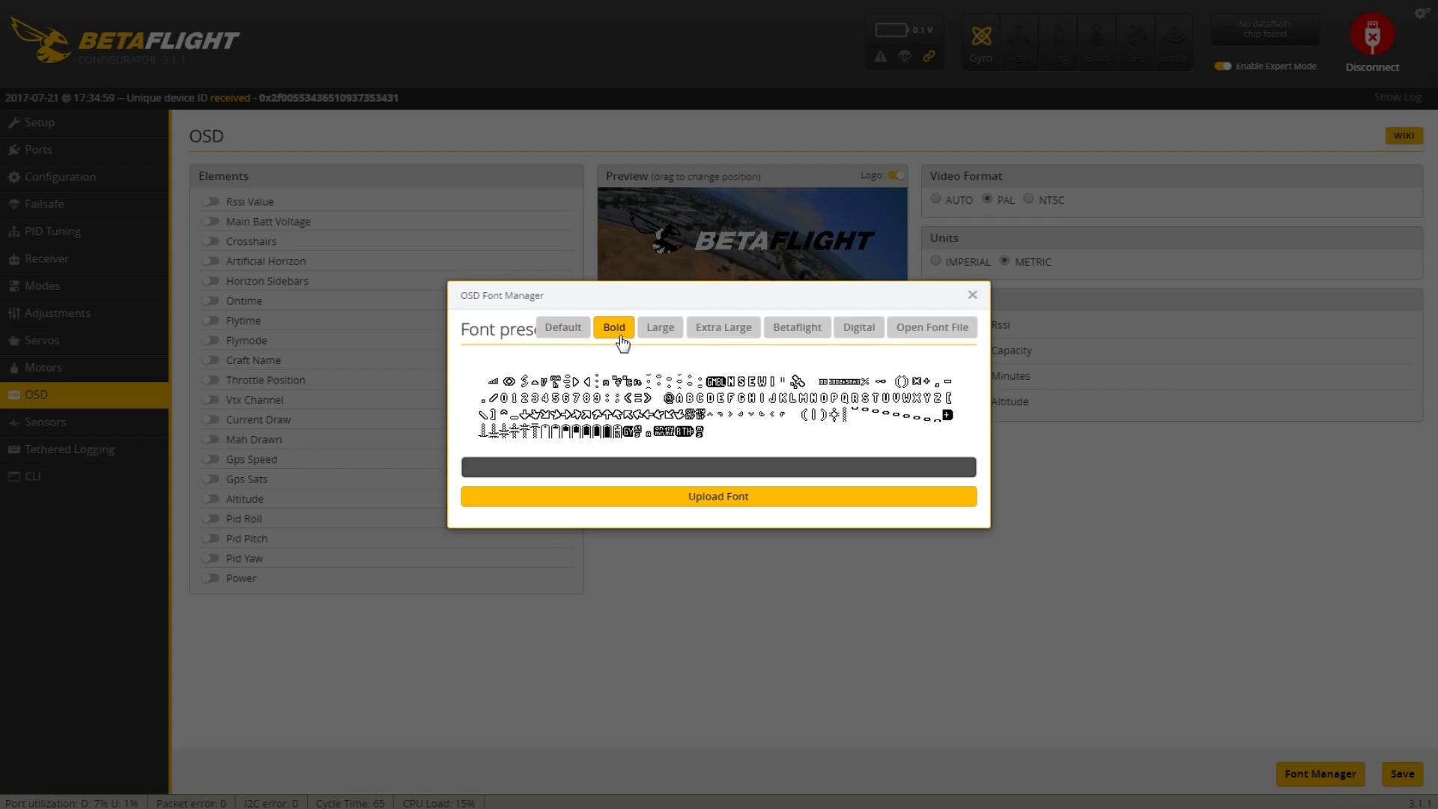
# Step: Preview the Large and Extra Large OSD fonts, and upload the Betaflight font preset to the flight controller
pyautogui.click(663, 331)
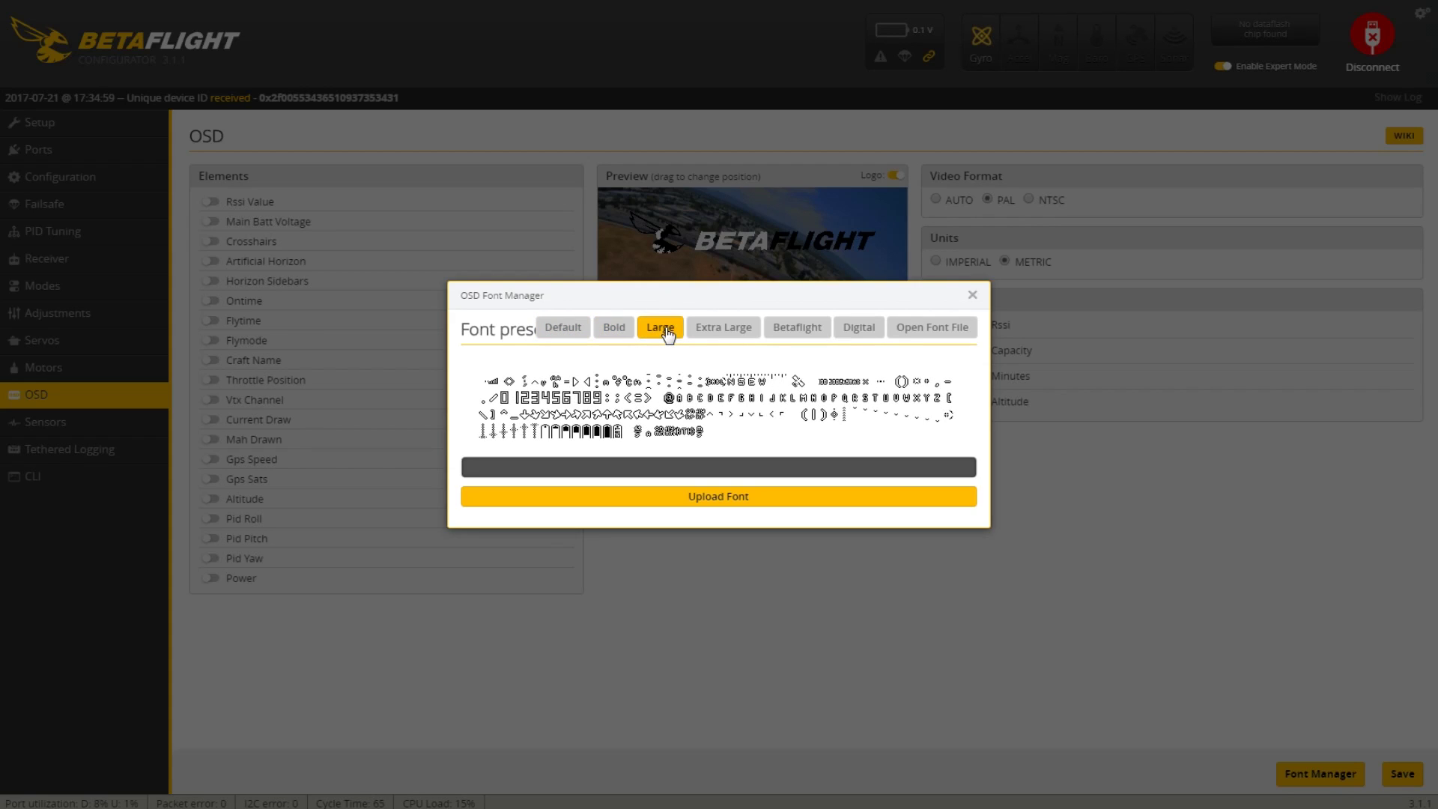
pyautogui.click(710, 334)
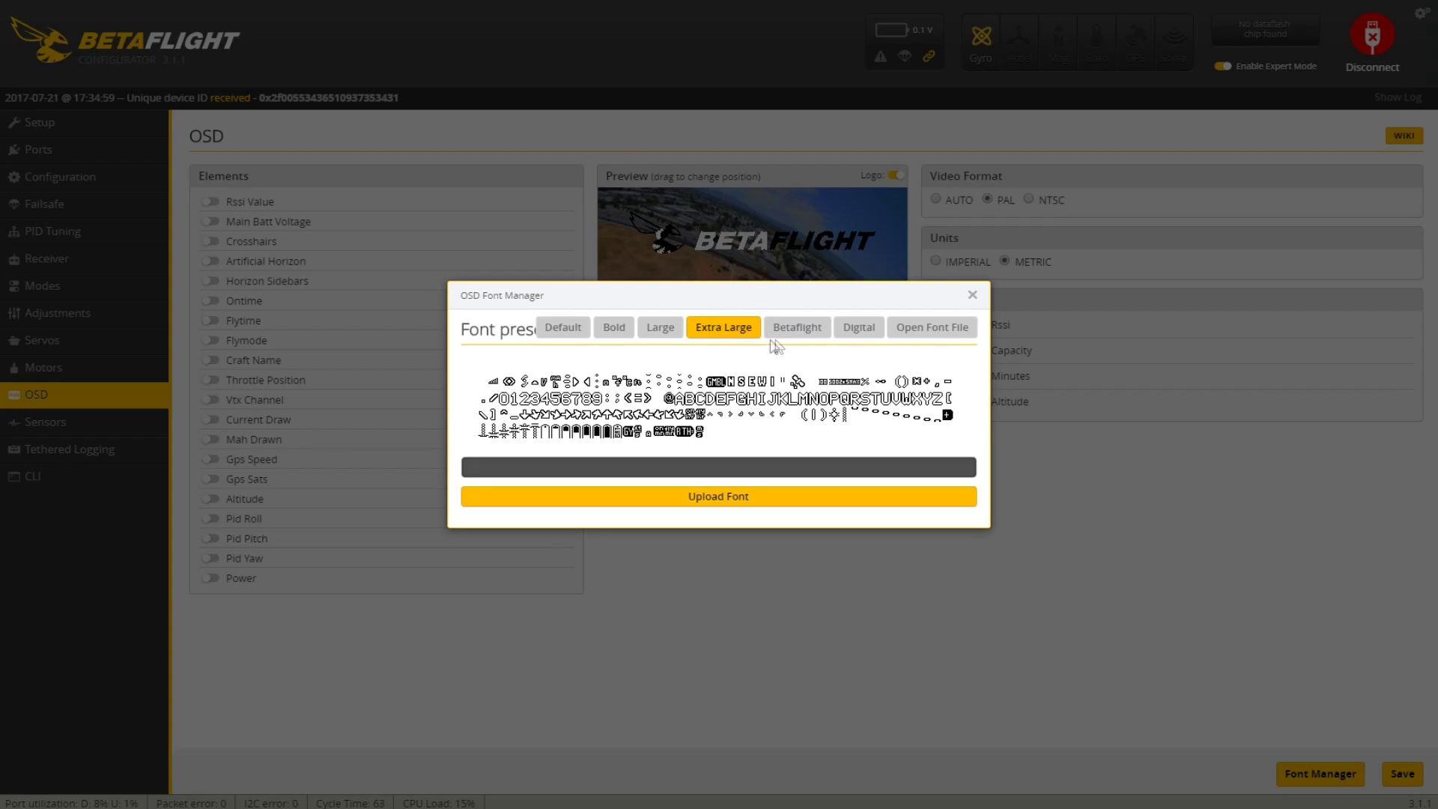
pyautogui.click(796, 328)
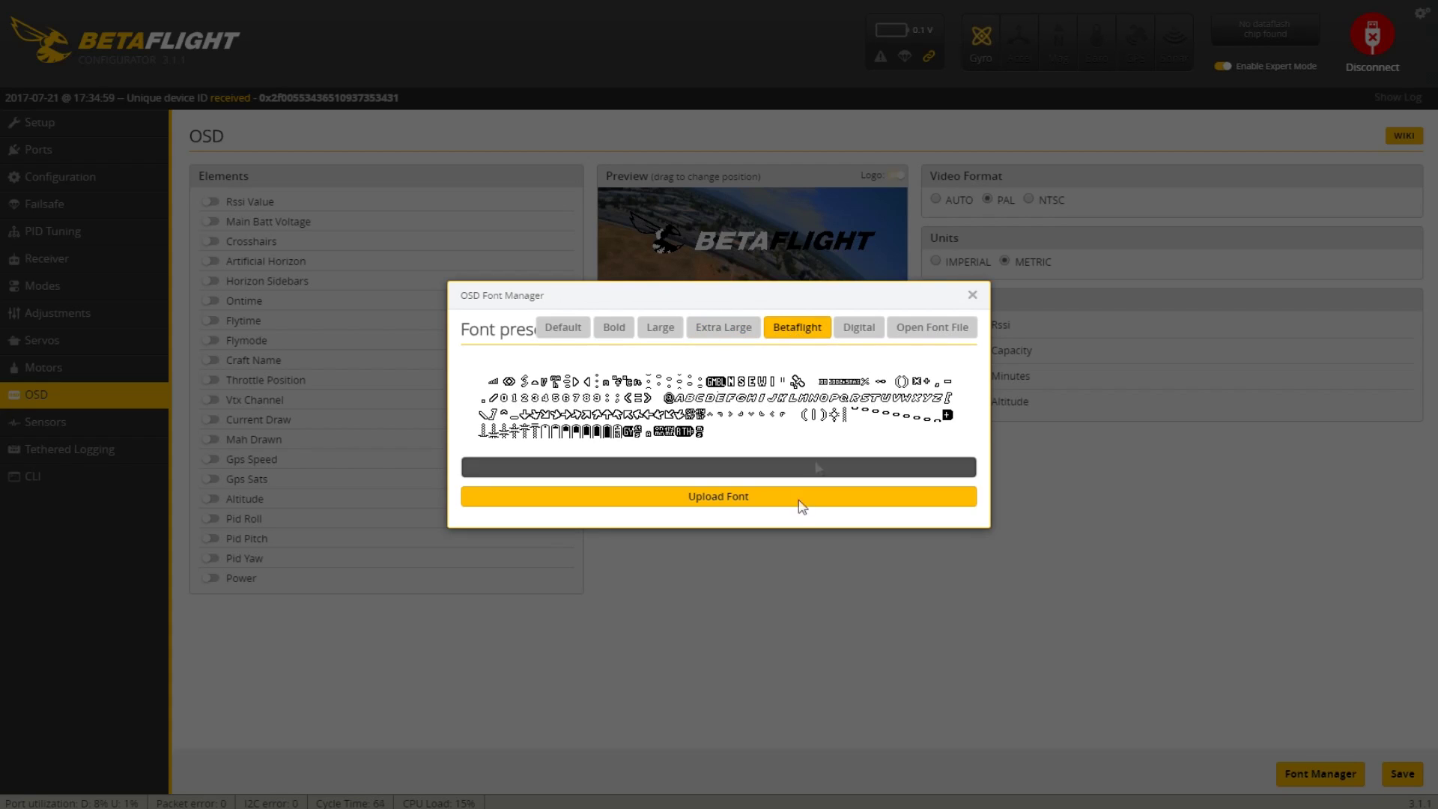
pyautogui.click(740, 504)
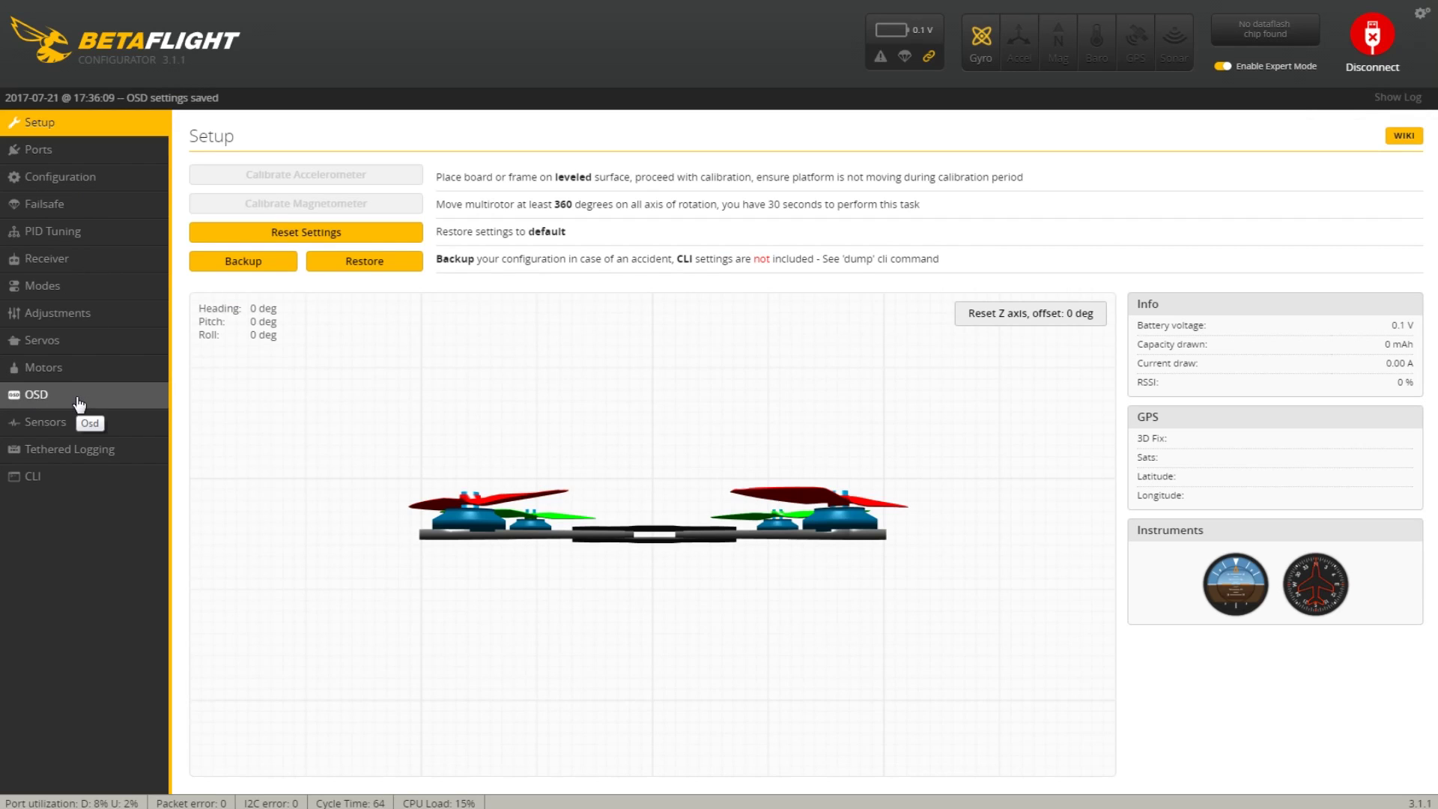
# Step: In the OSD settings, enable the Main Batt Voltage element and place it in the lower-left area of the preview
pyautogui.click(76, 396)
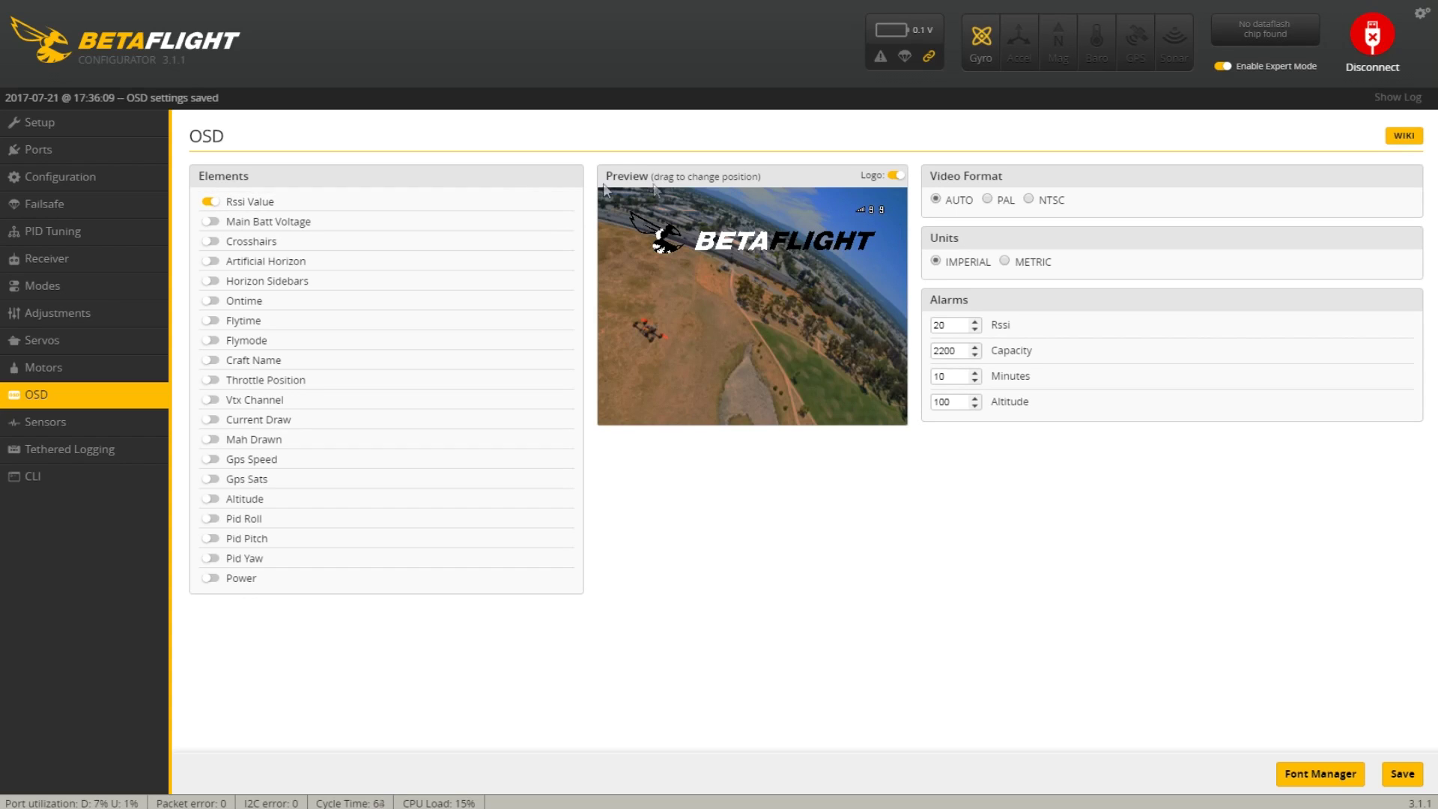
pyautogui.click(210, 221)
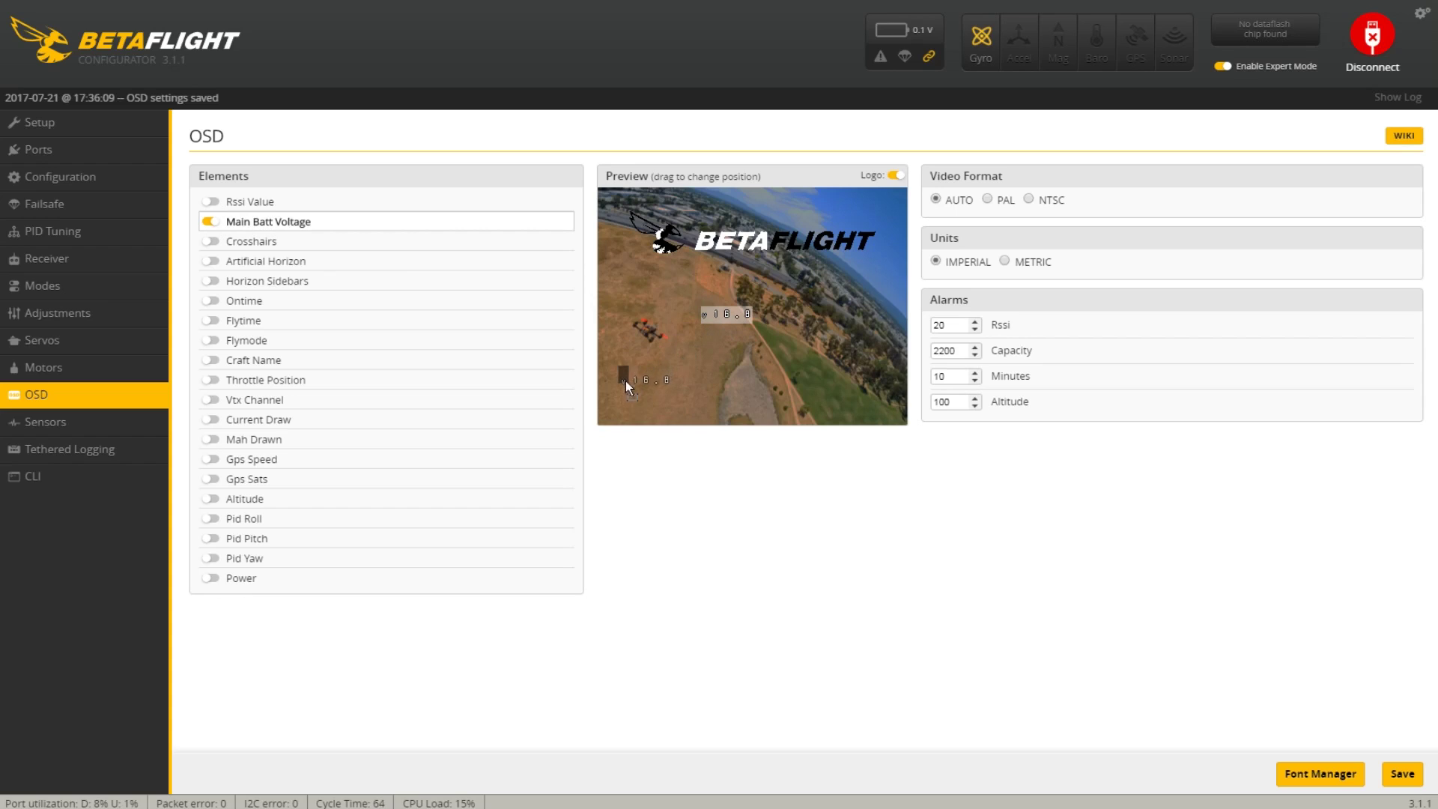
pyautogui.moveTo(619, 383); pyautogui.dragTo(859, 376)
pyautogui.moveTo(747, 294); pyautogui.dragTo(622, 367)
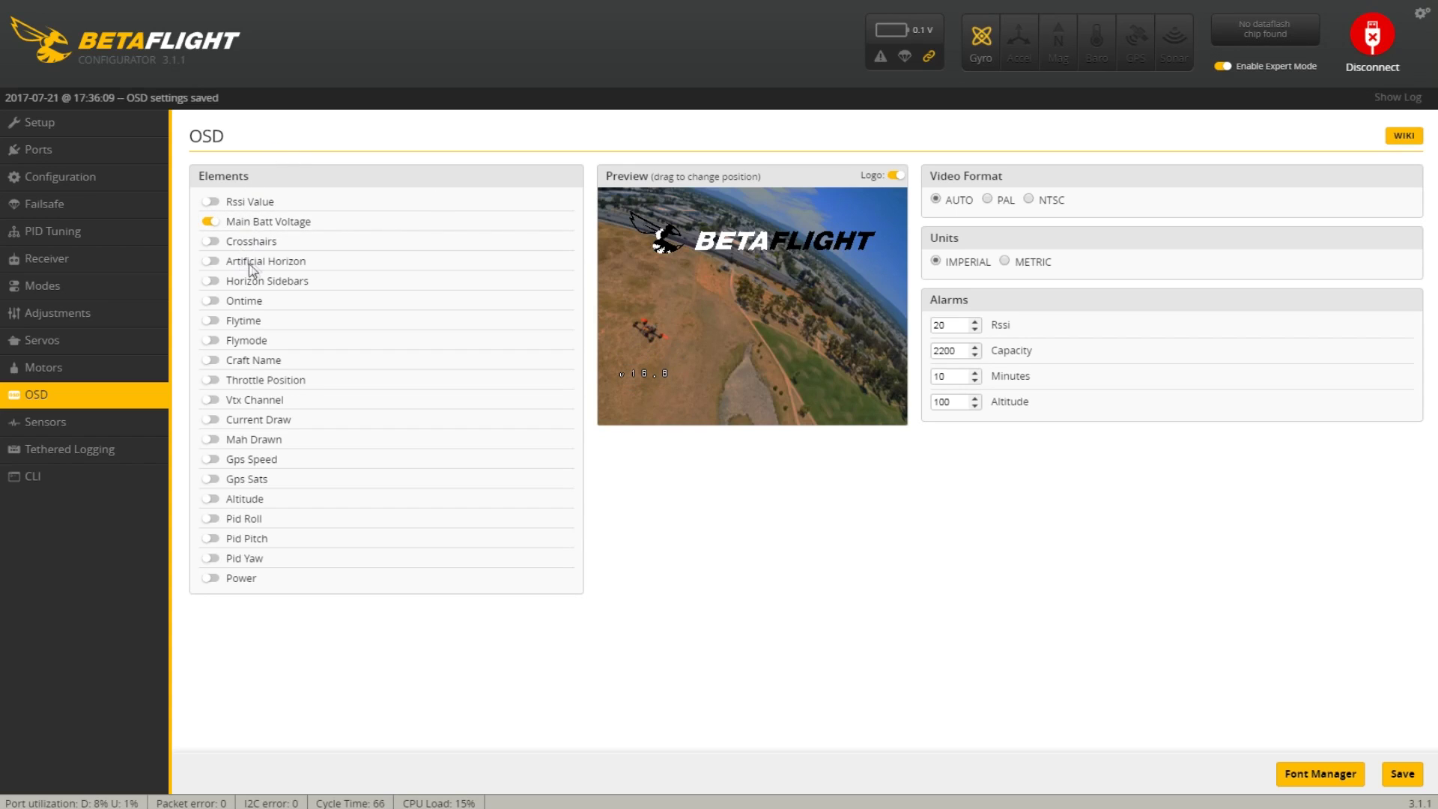
# Step: Try out the Crosshairs, Artificial Horizon and Horizon Sidebars elements in the OSD preview, and disable all three again
pyautogui.click(211, 241)
pyautogui.click(211, 242)
pyautogui.click(212, 261)
pyautogui.click(212, 282)
pyautogui.click(211, 282)
pyautogui.click(212, 264)
# Step: Enable the Flytime element with Ontime off, and place Flytime in the preview's lower-right corner
pyautogui.click(214, 301)
pyautogui.click(212, 321)
pyautogui.click(213, 302)
pyautogui.moveTo(855, 395)
pyautogui.mouseDown()
pyautogui.moveTo(828, 362)
pyautogui.moveTo(832, 401)
pyautogui.mouseUp()
# Step: Enable the Flymode element, place it in the preview's upper-left corner, and enable Craft Name as well
pyautogui.click(210, 341)
pyautogui.moveTo(784, 204); pyautogui.dragTo(631, 208)
pyautogui.click(217, 362)
# Step: Check the craft name in the Misc section of the Configuration page, and return to the OSD settings
pyautogui.click(61, 170)
pyautogui.scroll(-5, 1165, 479)
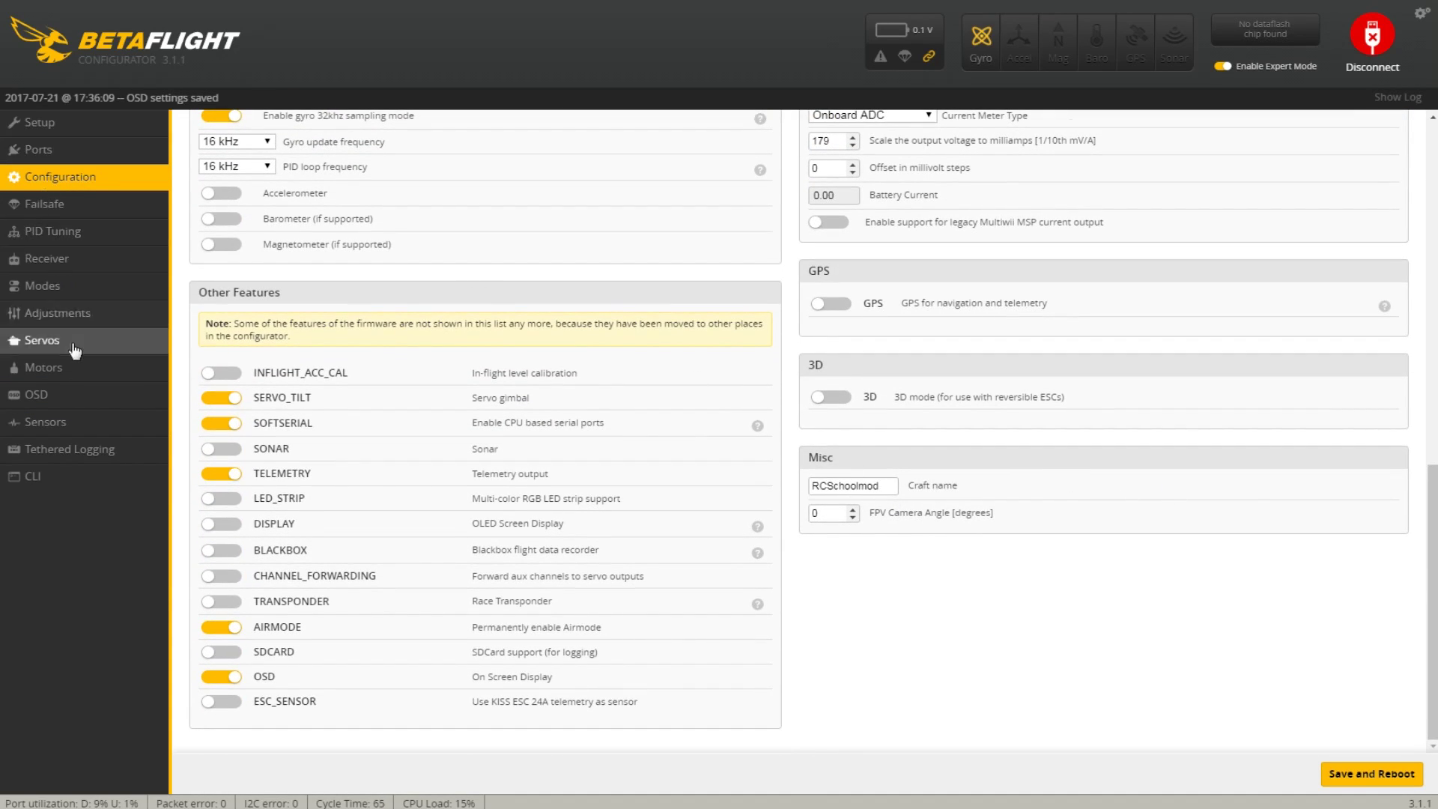
pyautogui.click(36, 395)
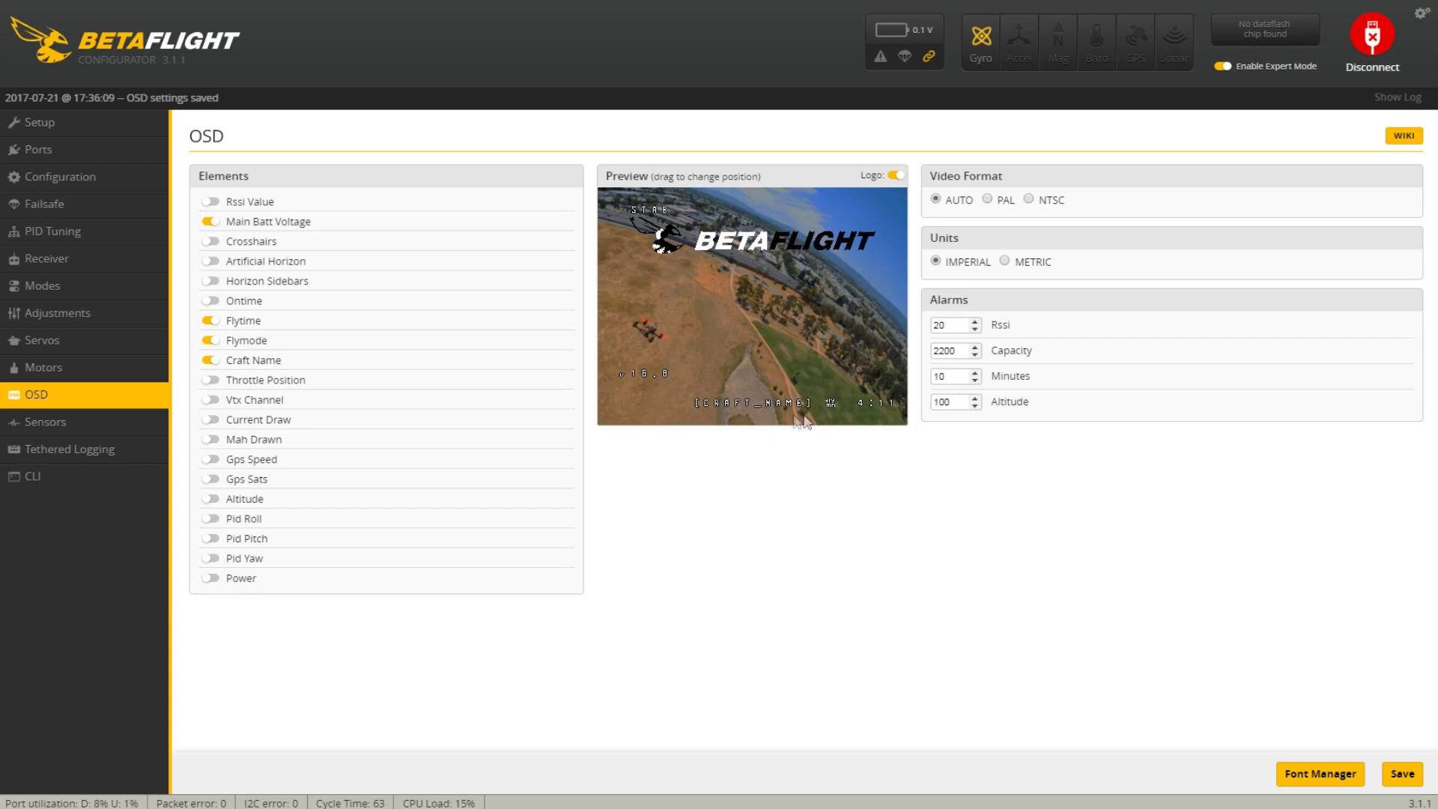
# Step: Try out the Throttle Position and Vtx Channel elements in the OSD preview, and disable both again
pyautogui.click(213, 381)
pyautogui.moveTo(634, 298); pyautogui.dragTo(654, 315)
pyautogui.click(210, 382)
pyautogui.click(213, 404)
pyautogui.click(211, 402)
# Step: Enable Current Draw in the preview's lower-left corner and position the battery voltage directly above it
pyautogui.click(215, 423)
pyautogui.moveTo(817, 316)
pyautogui.mouseDown()
pyautogui.moveTo(758, 328)
pyautogui.moveTo(612, 402)
pyautogui.mouseUp()
pyautogui.moveTo(652, 369); pyautogui.dragTo(614, 385)
# Step: Enable the Mah Drawn element and place it in the preview's upper-right corner
pyautogui.click(210, 439)
pyautogui.moveTo(898, 211); pyautogui.dragTo(878, 216)
pyautogui.moveTo(876, 211); pyautogui.dragTo(865, 210)
# Step: Try out the Gps Speed, Gps Sats and Altitude elements in the OSD preview, and disable all three again
pyautogui.click(216, 462)
pyautogui.click(212, 460)
pyautogui.click(213, 480)
pyautogui.click(216, 484)
pyautogui.click(215, 503)
pyautogui.click(213, 500)
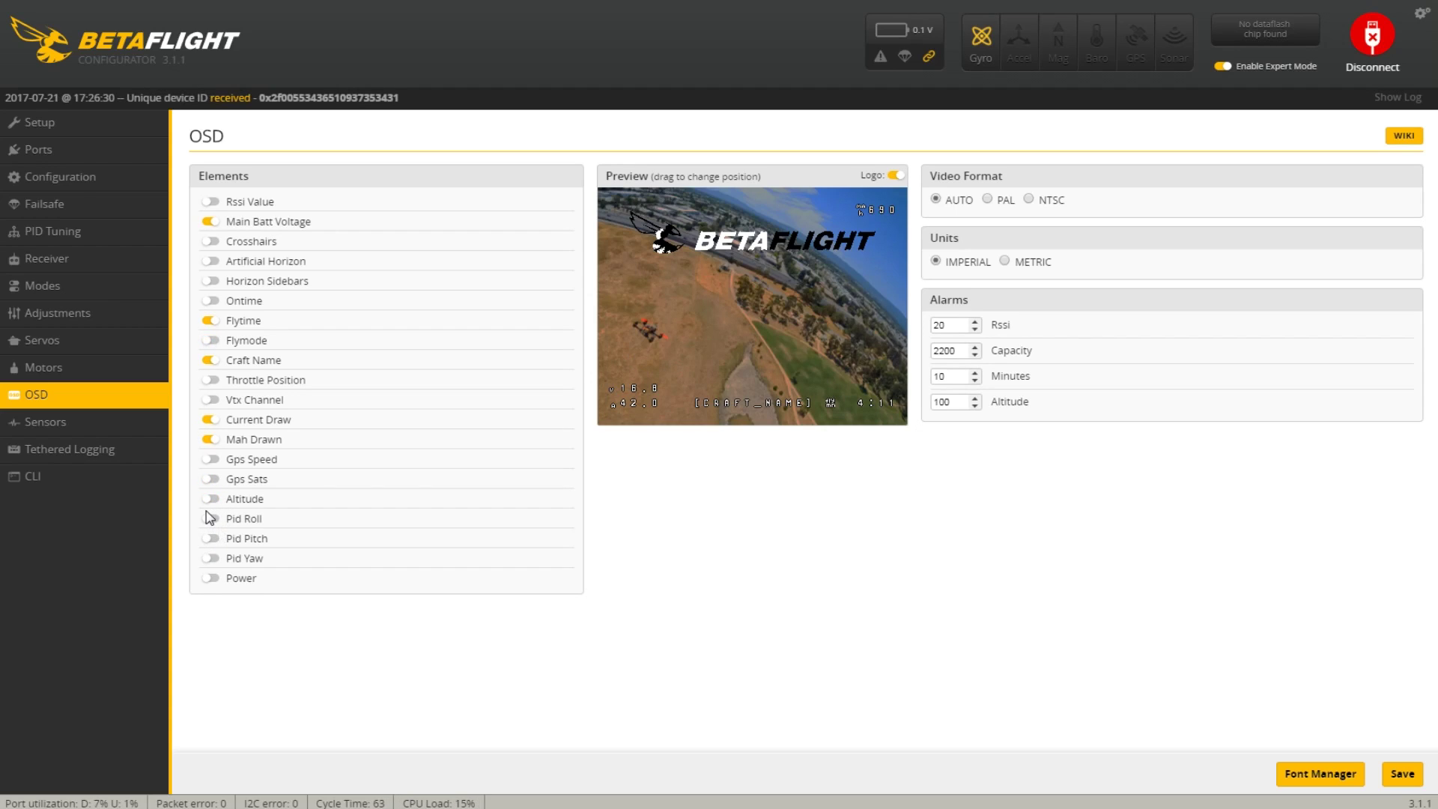
# Step: Try out the Pid Roll, Pid Pitch, Pid Yaw and Power elements, aligning the Pid Roll row with the others, and disable all four again
pyautogui.click(210, 519)
pyautogui.click(212, 539)
pyautogui.click(211, 559)
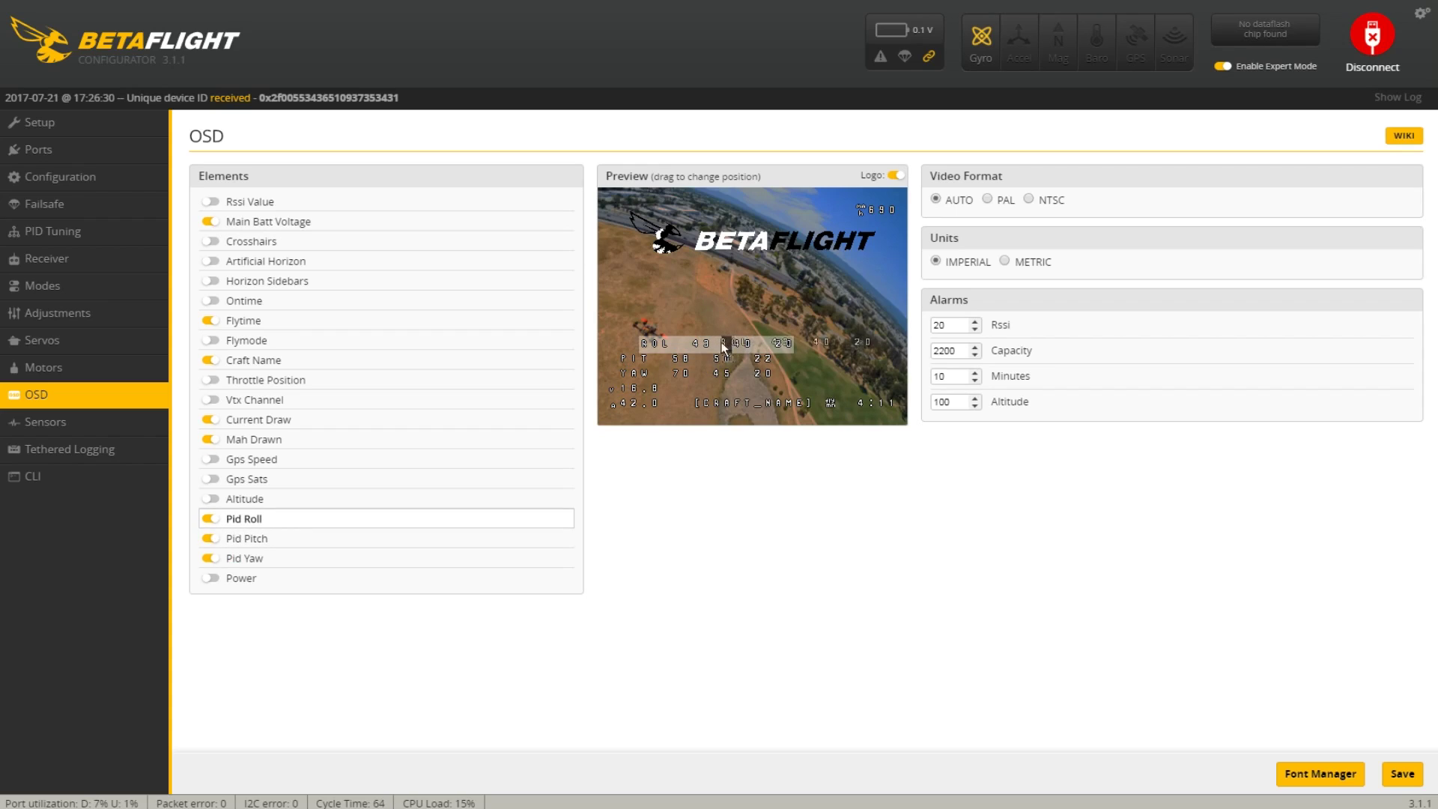
pyautogui.moveTo(644, 342); pyautogui.dragTo(624, 341)
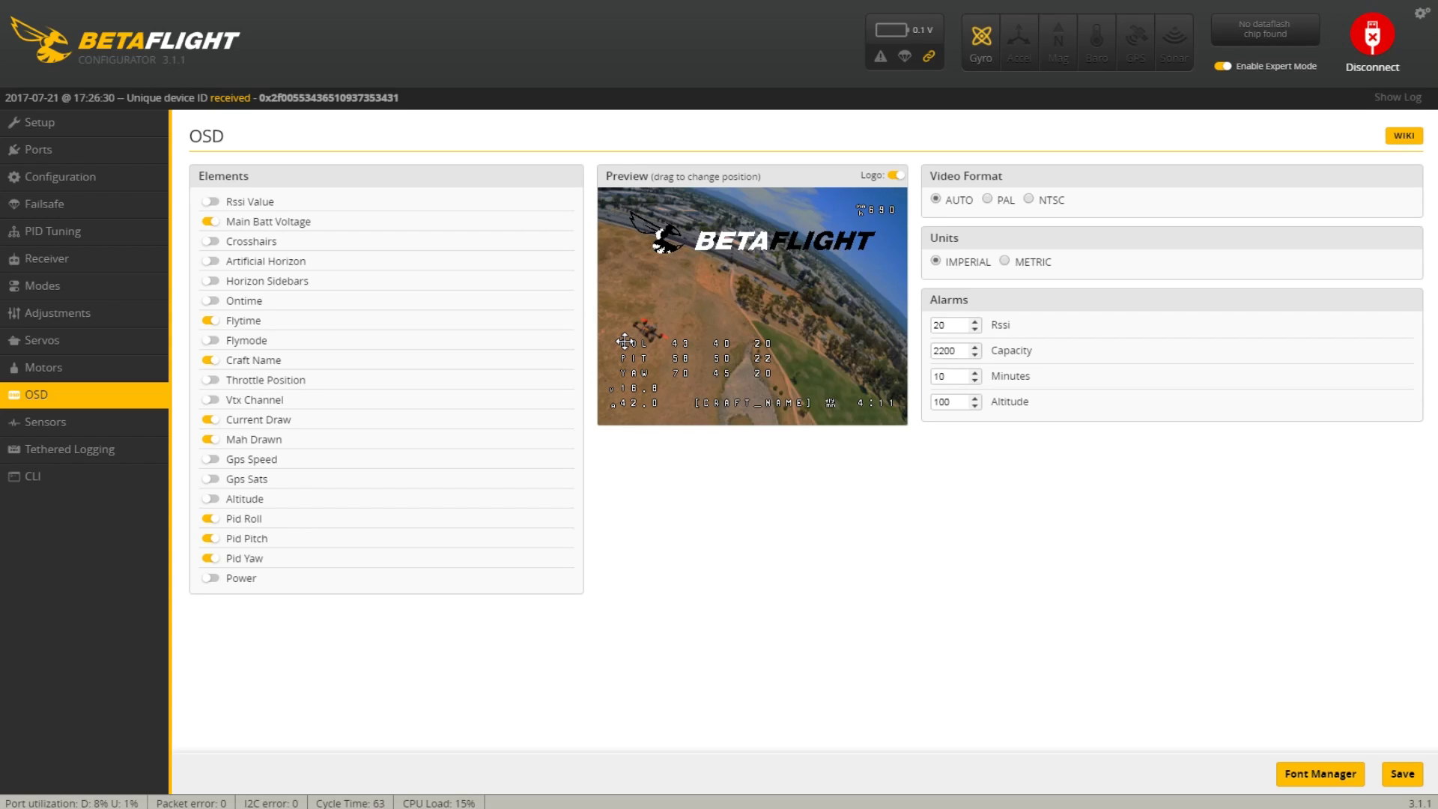
pyautogui.click(210, 518)
pyautogui.click(210, 537)
pyautogui.click(211, 558)
pyautogui.click(212, 579)
pyautogui.click(212, 579)
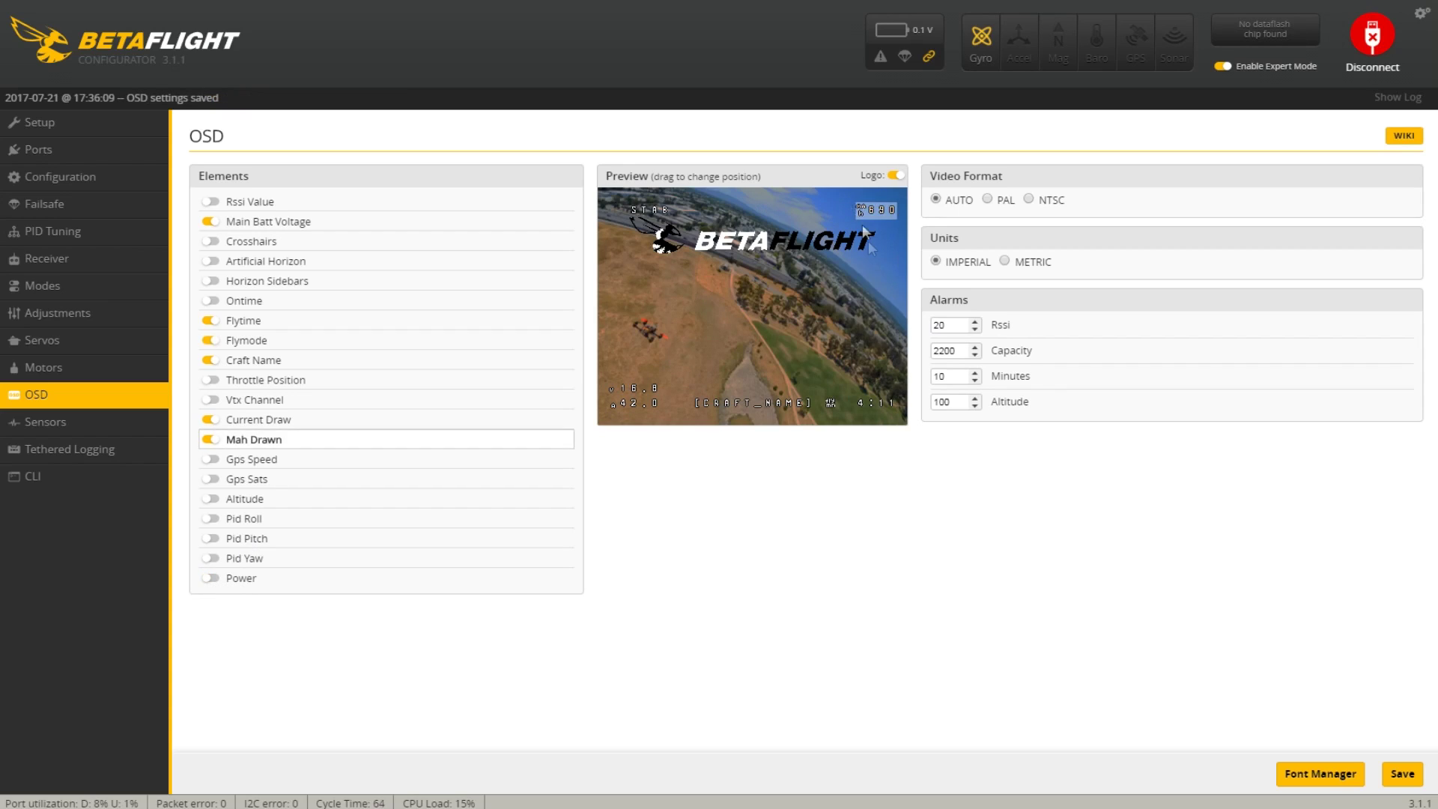
# Step: Toggle the preview logo off and on again, and set the video format to PAL with METRIC units
pyautogui.click(895, 177)
pyautogui.click(895, 177)
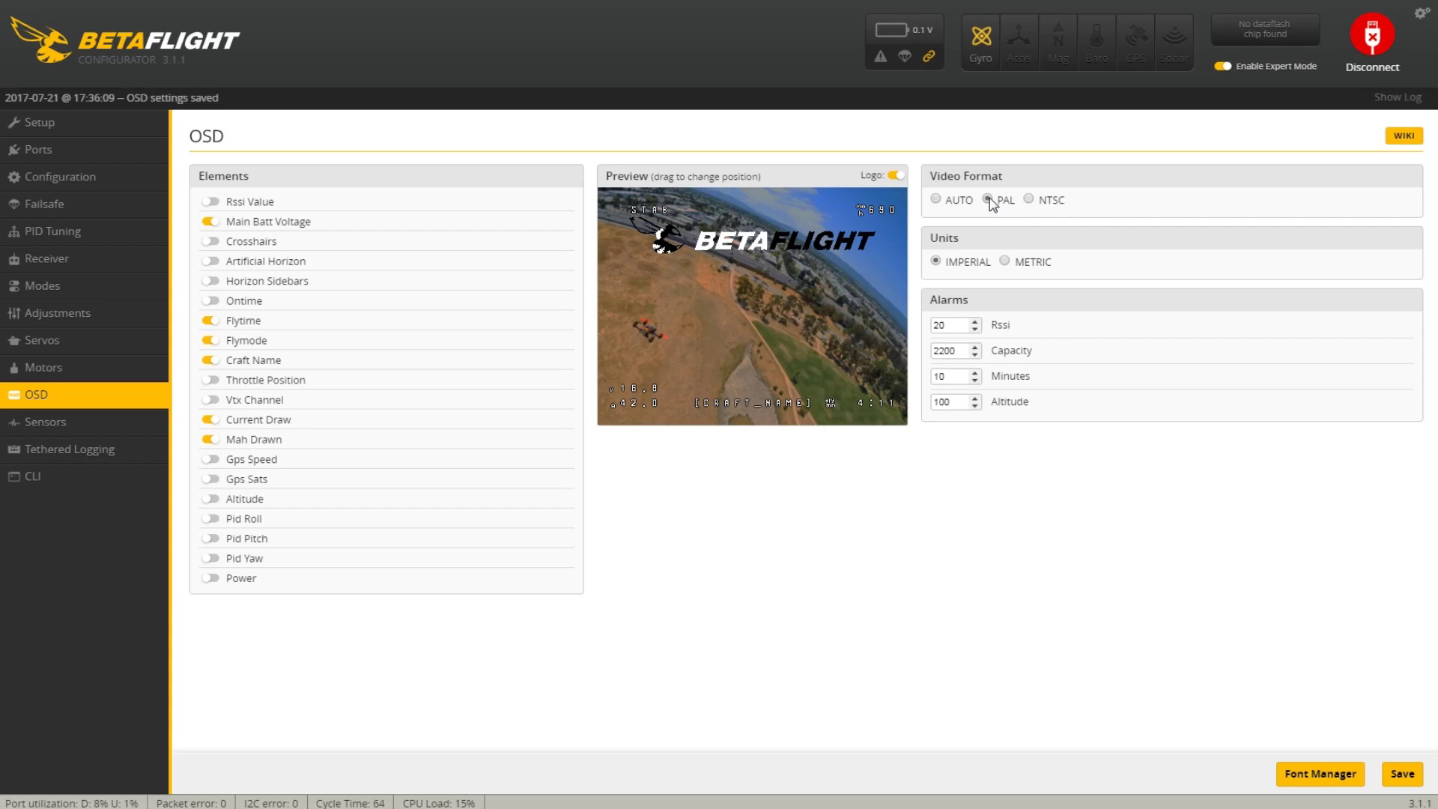
pyautogui.click(1005, 261)
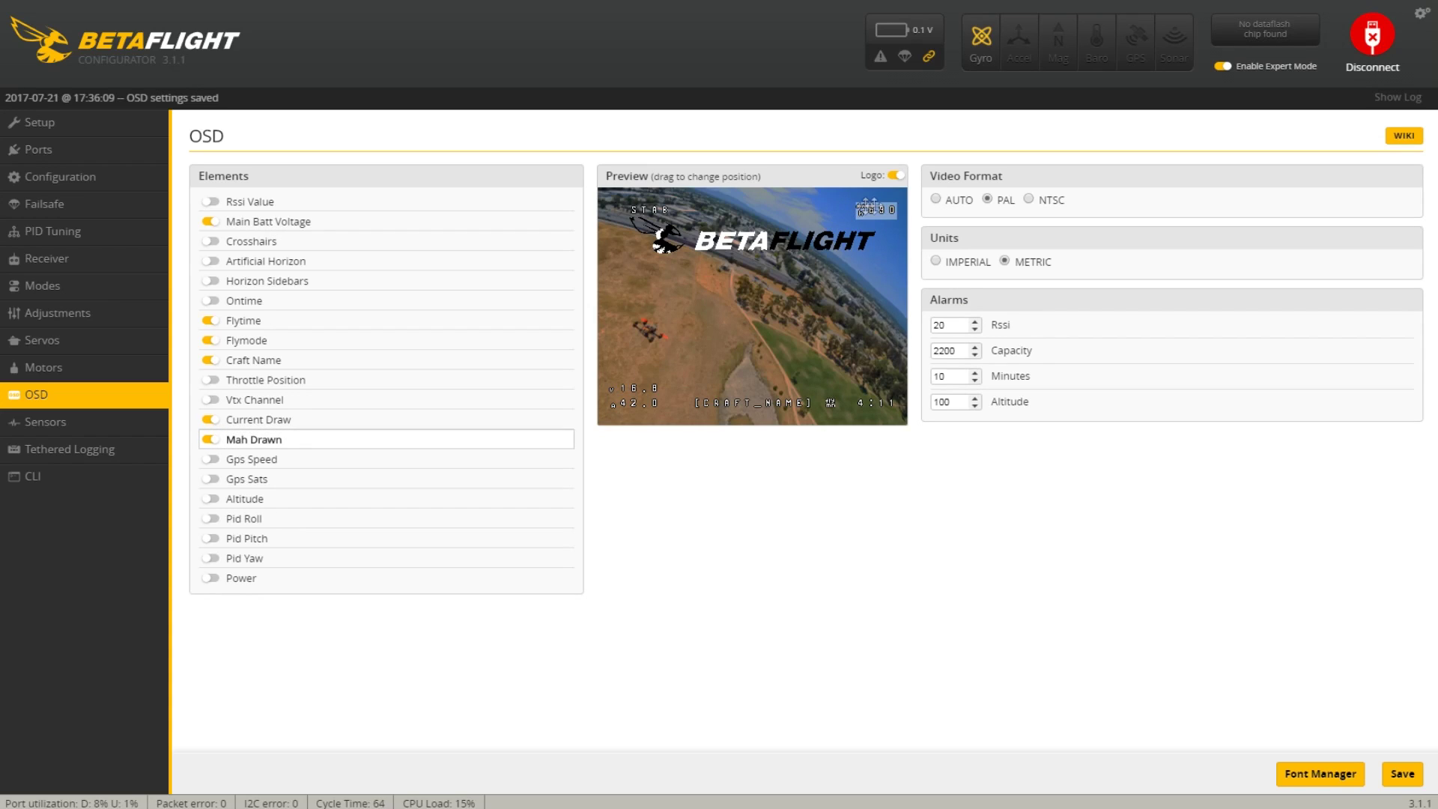
# Step: Set the capacity alarm to 1100 and save the OSD settings
pyautogui.click(965, 350)
pyautogui.doubleClick(965, 351)
pyautogui.write('11')
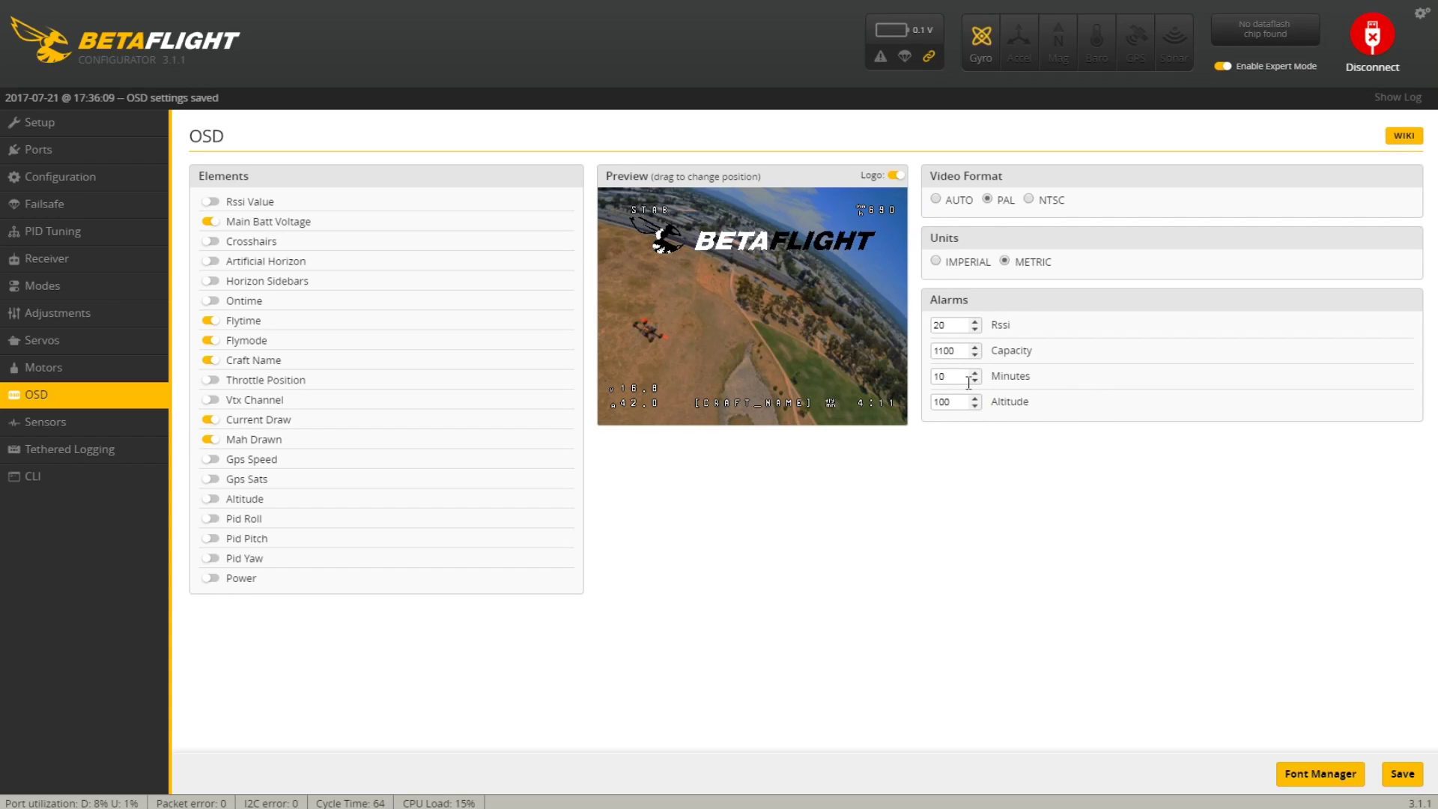
pyautogui.click(952, 403)
pyautogui.click(1405, 776)
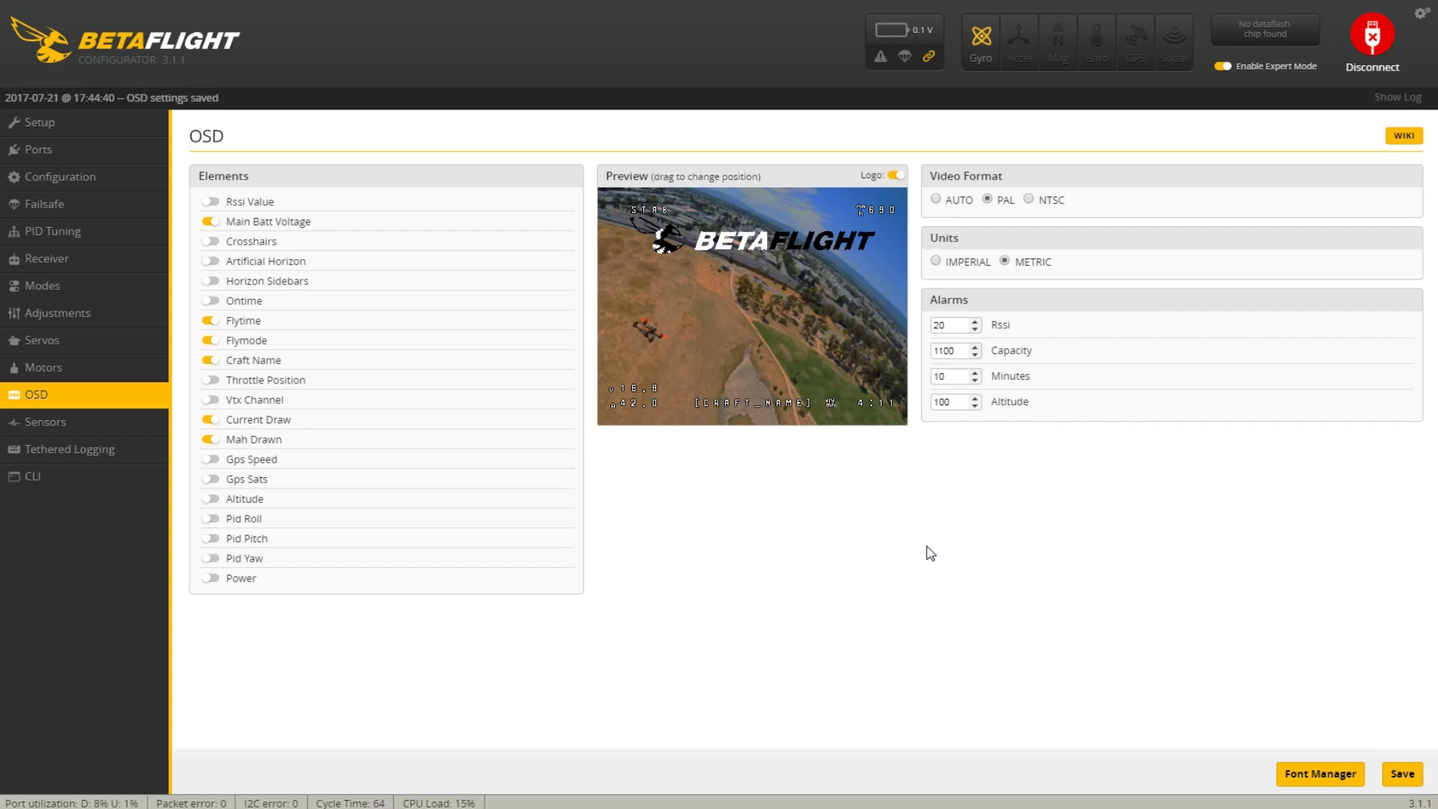